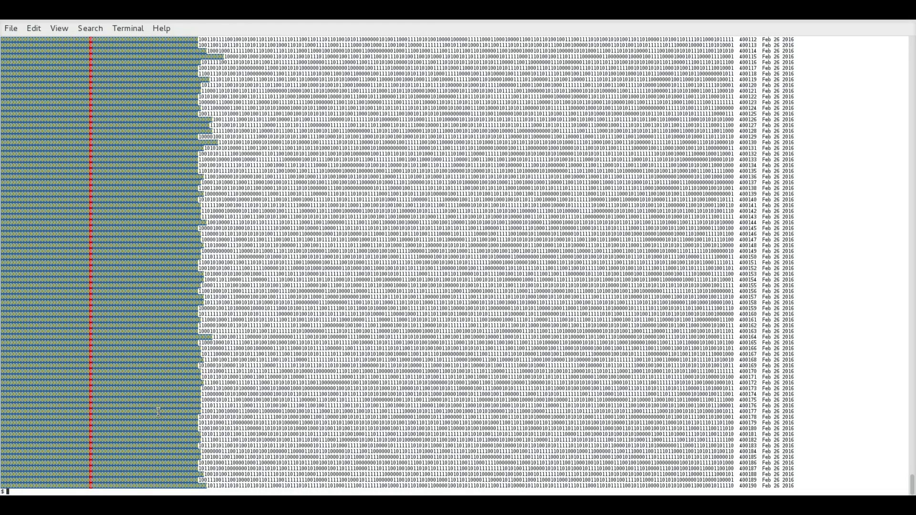
# Add empty prompt lines below the previous output to start a fresh listing.
pyautogui.press('Return')
pyautogui.press('Return')
pyautogui.press('Return')
pyautogui.press('Return')
pyautogui.press('Return')
pyautogui.press('Return')
pyautogui.press('Return')
pyautogui.press('Return')
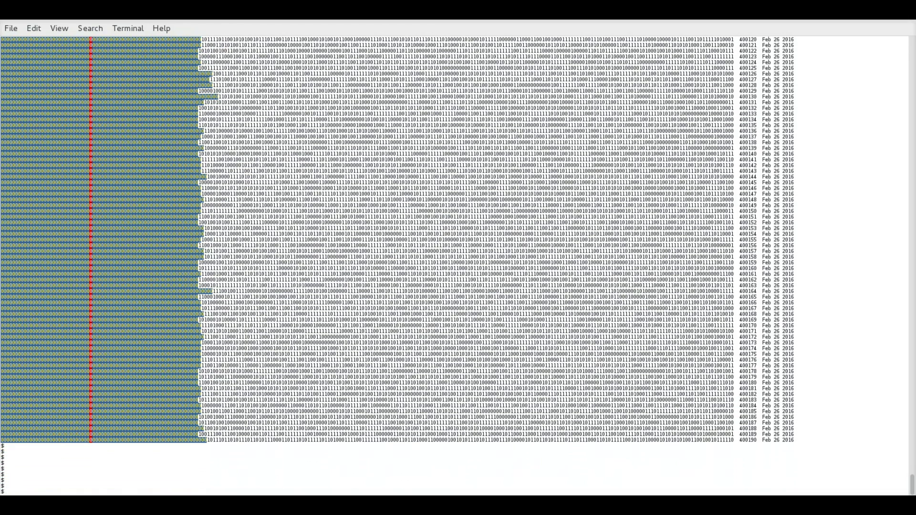
pyautogui.write("sed -n '1~5p' binary")
# Run sed -n '1~5p' binary and let it scroll to block 400186 from Feb 26 2016.
pyautogui.press('Return')
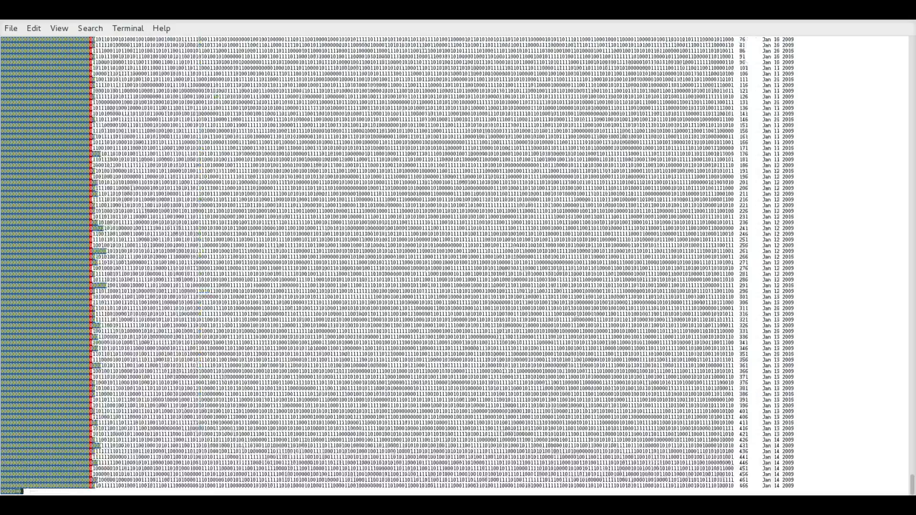